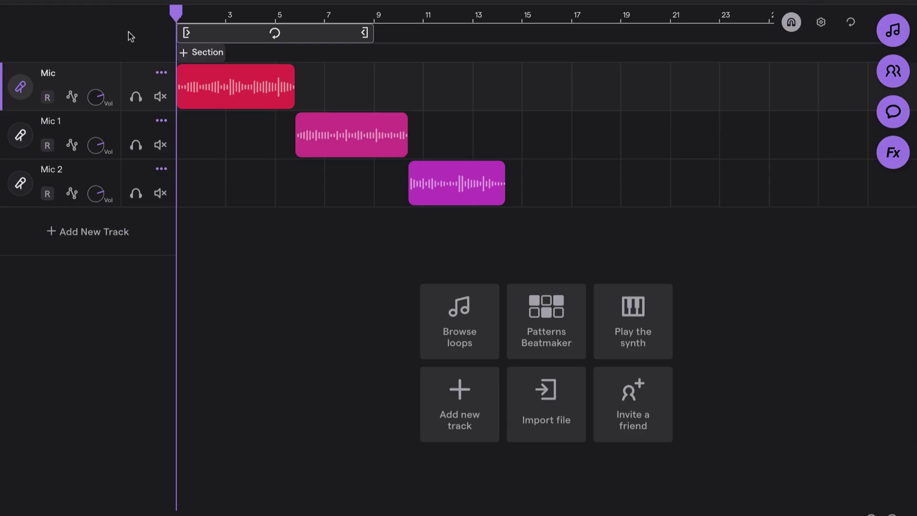
# Select the Mic 2 audio region and open its Vocal Cleanup Remove noise options.
pyautogui.click(408, 20)
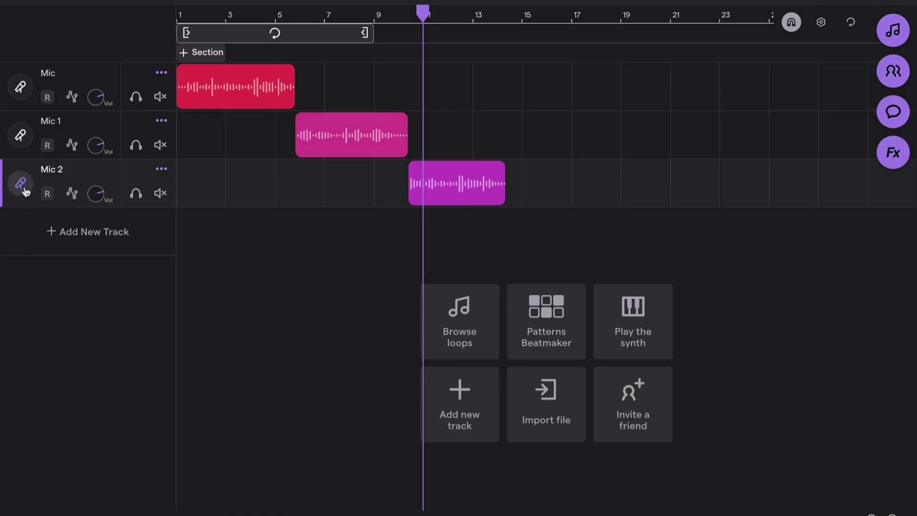
pyautogui.click(19, 185)
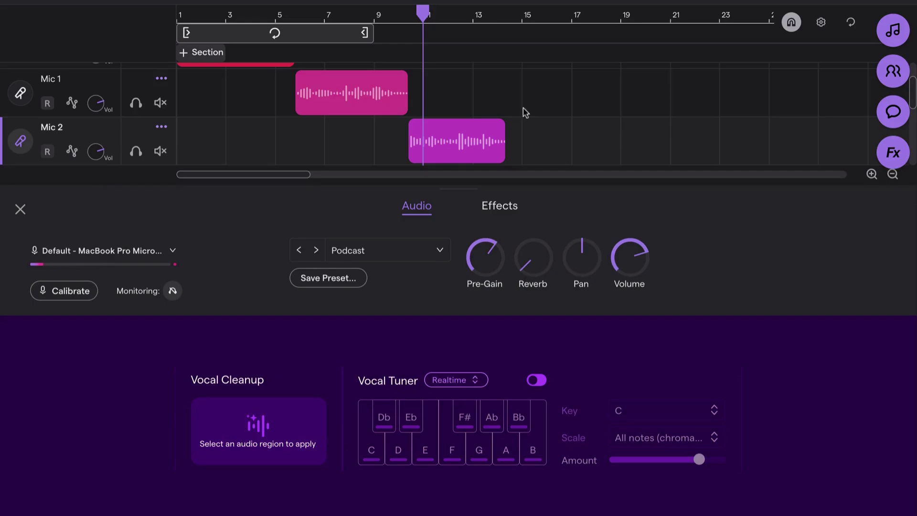
pyautogui.click(470, 144)
pyautogui.click(460, 146)
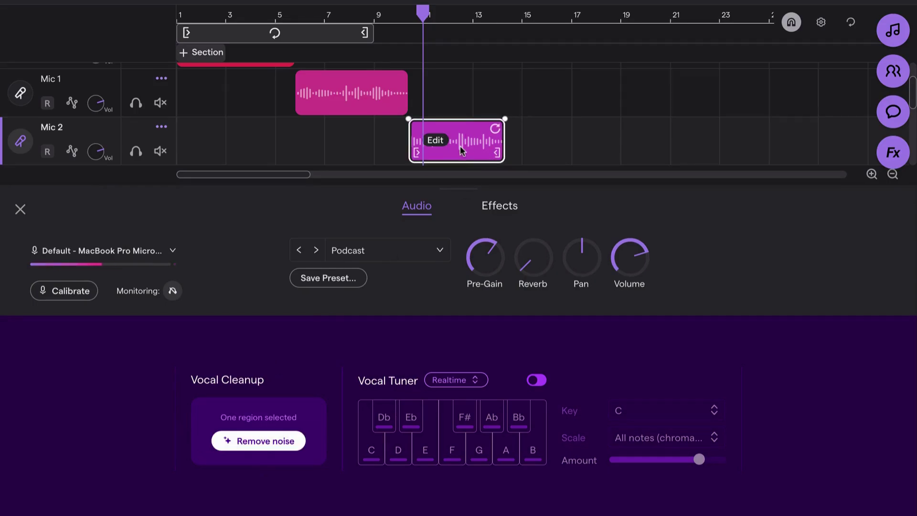
pyautogui.click(244, 442)
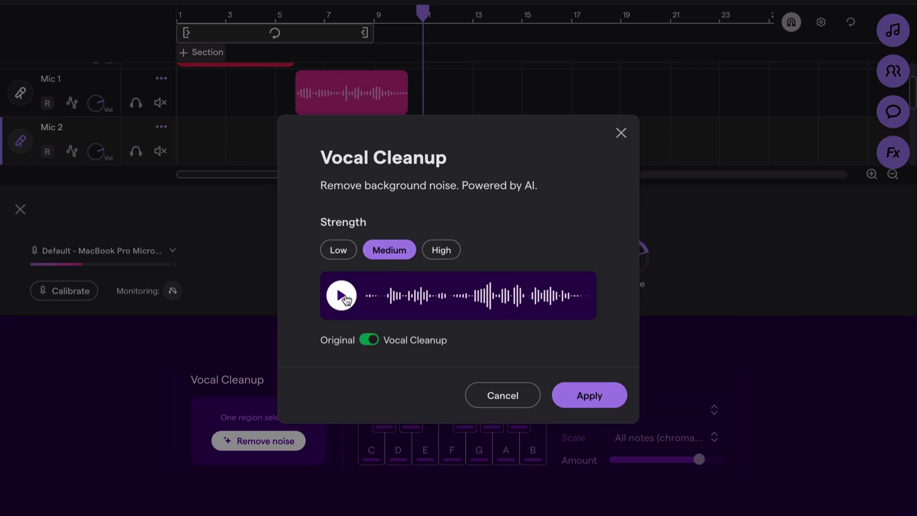
# Play the original Mic 2 preview, then the cleaned Vocal Cleanup preview, to compare them.
pyautogui.click(369, 341)
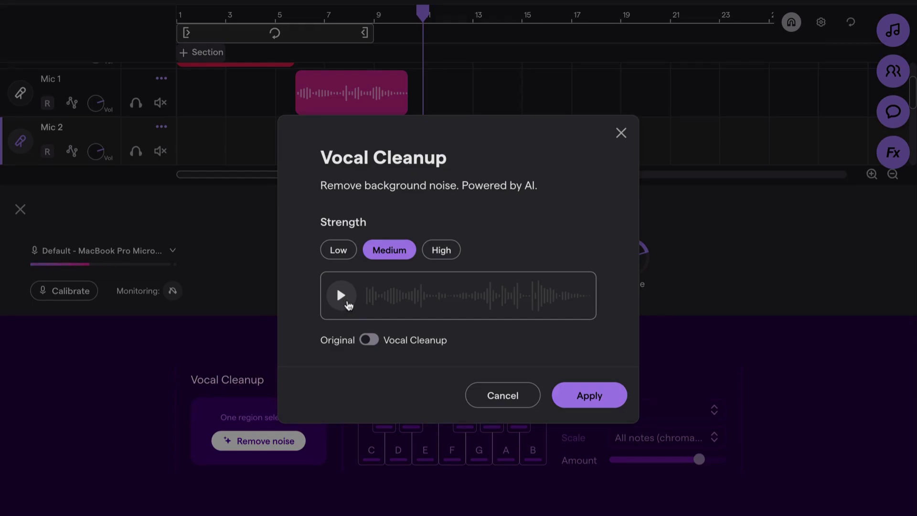
pyautogui.click(339, 292)
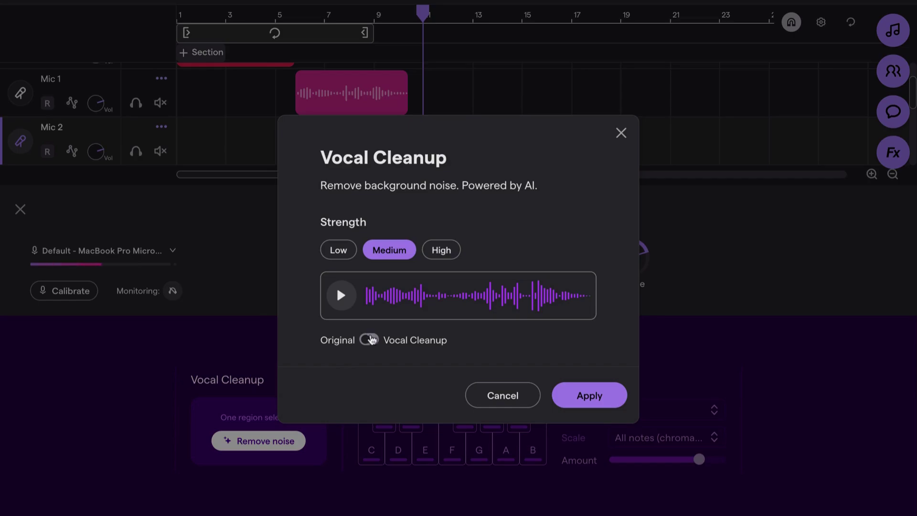
pyautogui.click(369, 342)
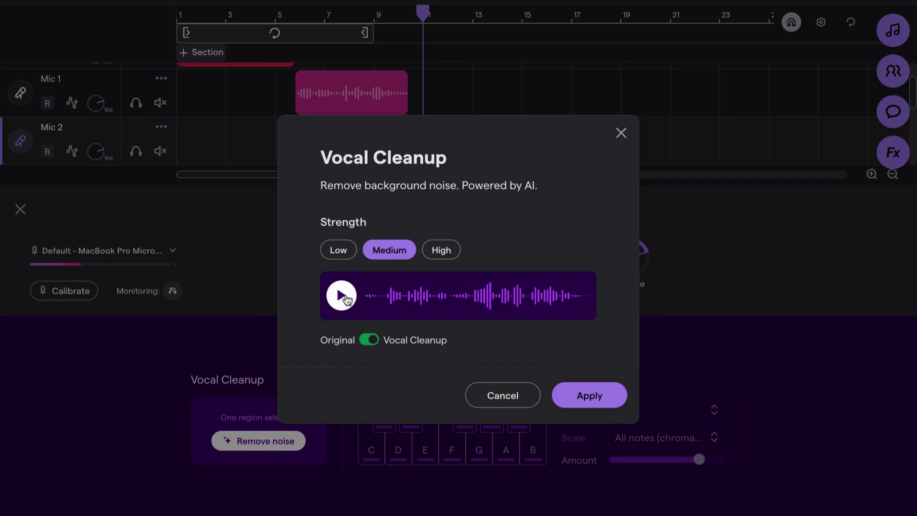
pyautogui.click(347, 294)
pyautogui.click(439, 252)
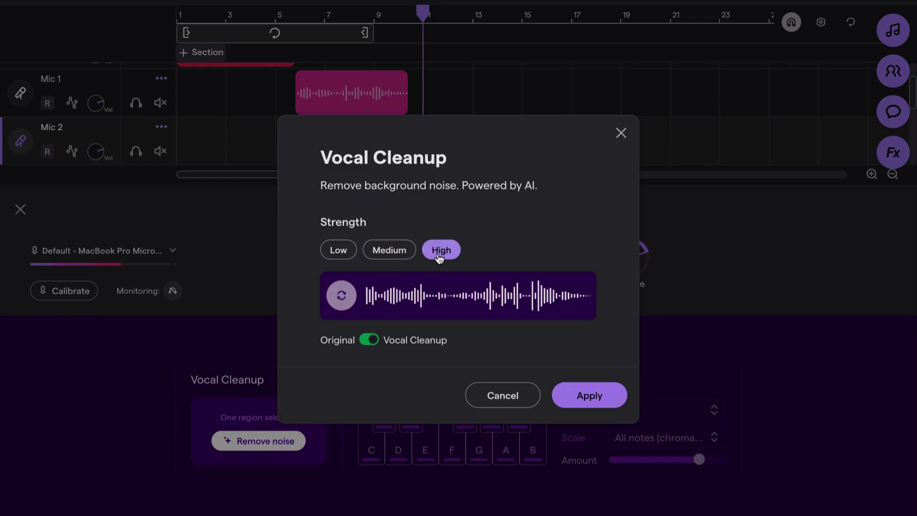
pyautogui.click(370, 341)
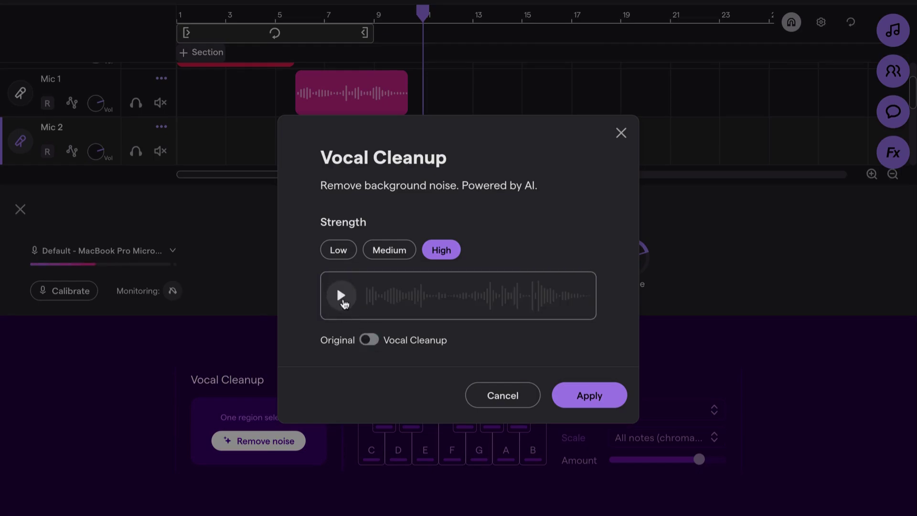
pyautogui.click(342, 296)
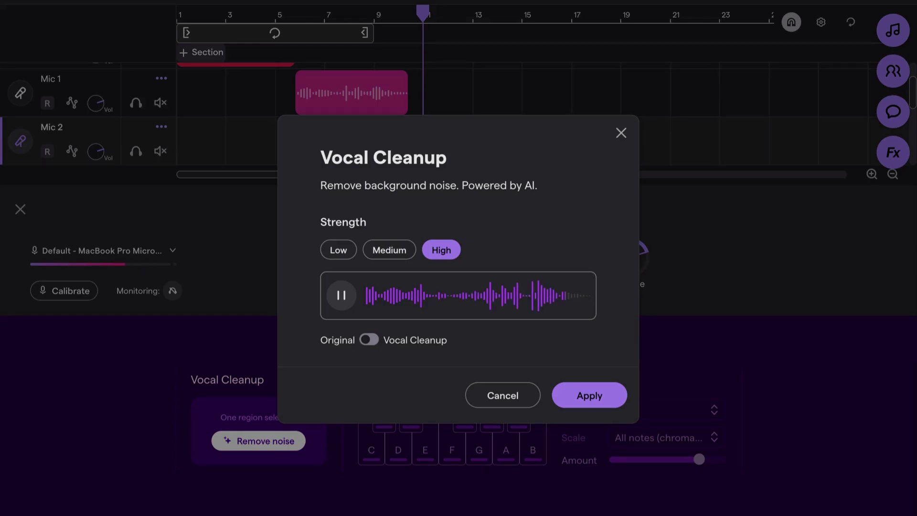
pyautogui.click(369, 340)
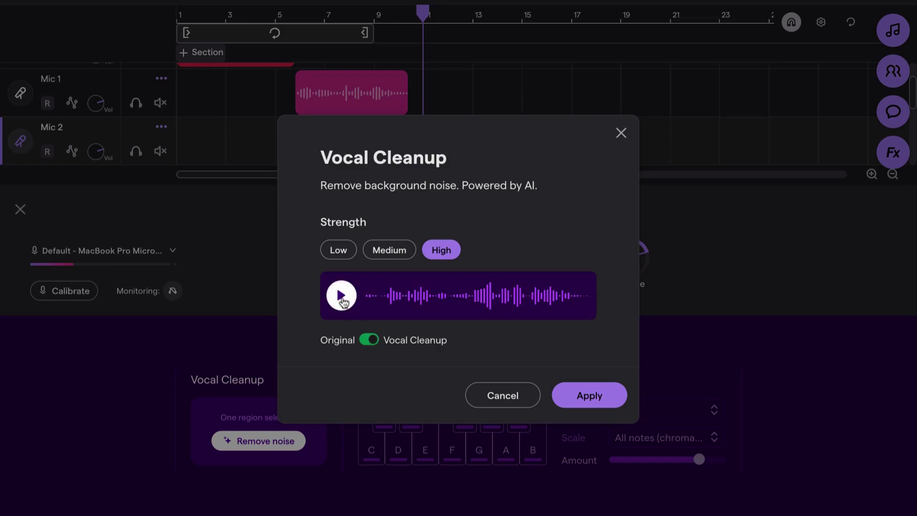
pyautogui.click(343, 305)
# Apply the High-strength cleanup to the region, then show Mic 2's effects chain.
pyautogui.click(586, 397)
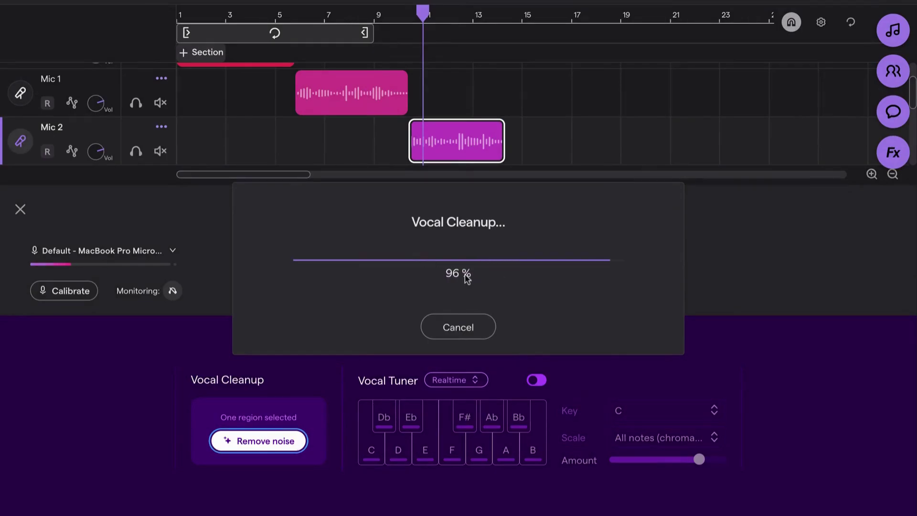
pyautogui.moveTo(457, 141)
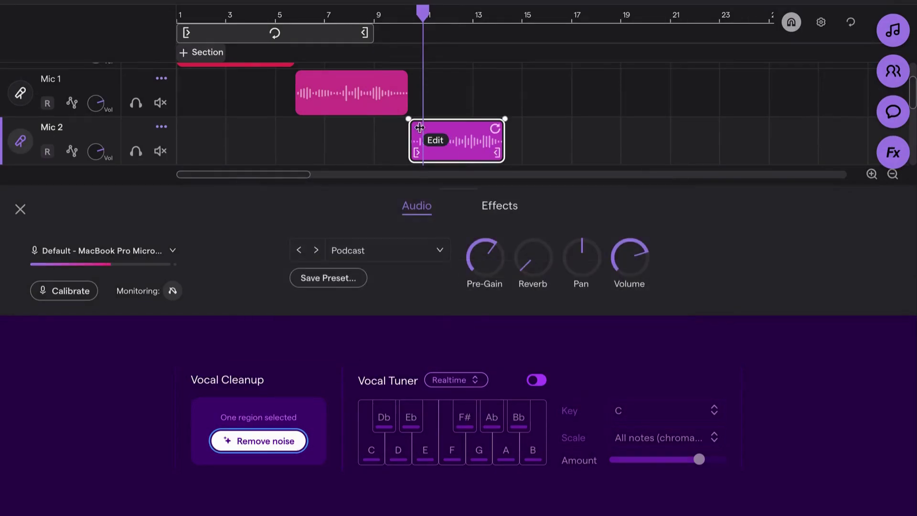
pyautogui.click(20, 209)
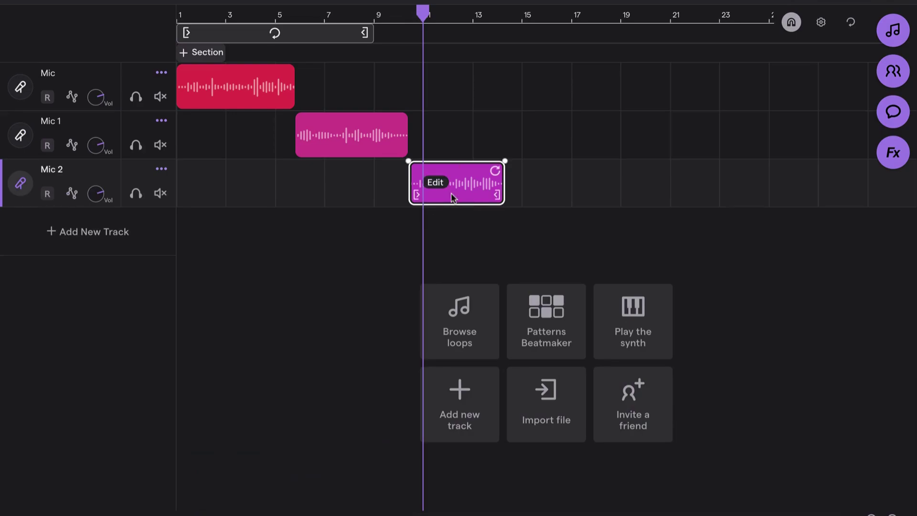
pyautogui.click(21, 188)
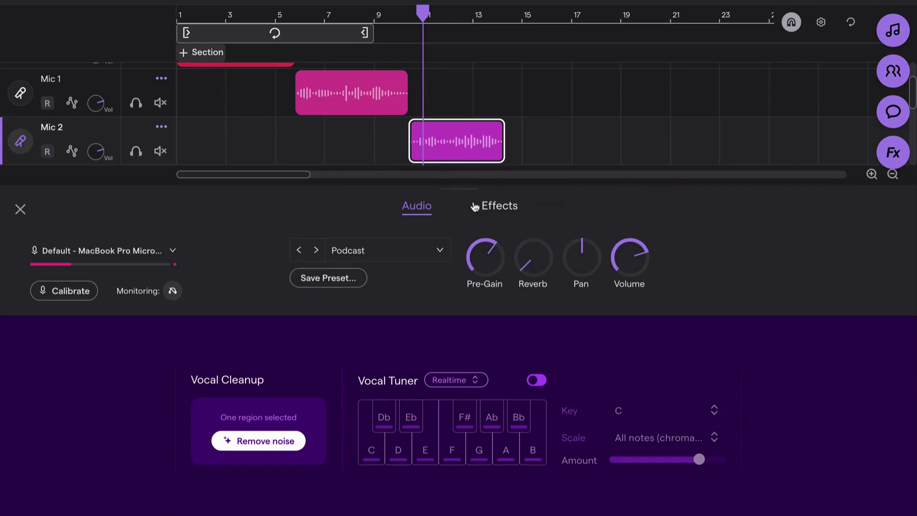
pyautogui.click(502, 208)
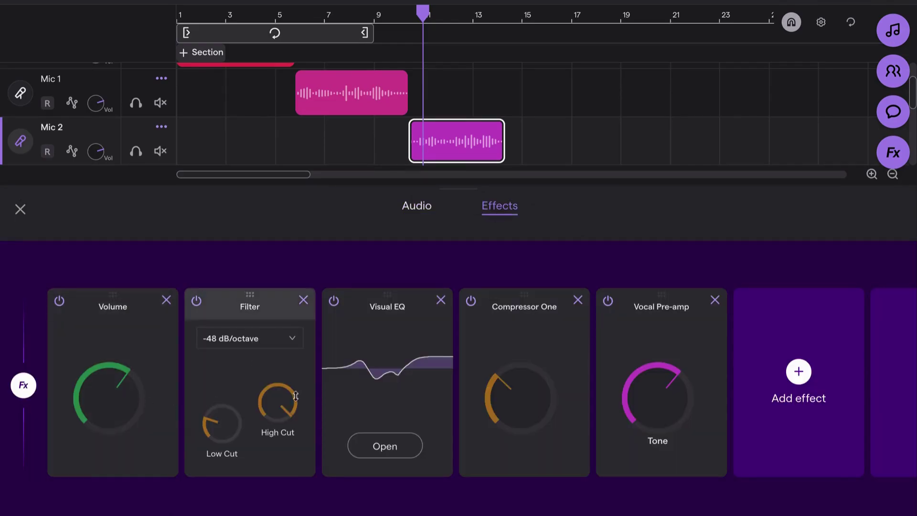
pyautogui.click(421, 210)
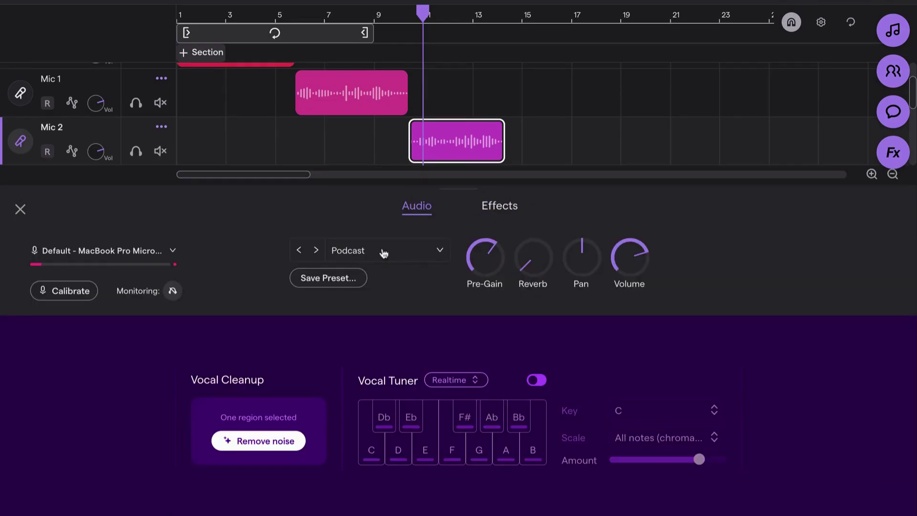
pyautogui.click(490, 210)
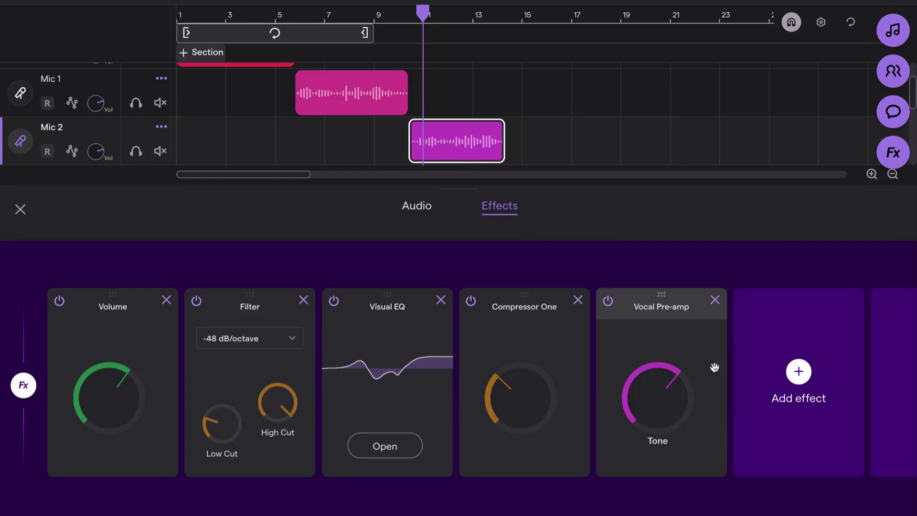
# Add a Filter to Mic 2 with low cut near 94.9 Hz and high cut lowered, then close the panels.
pyautogui.click(787, 391)
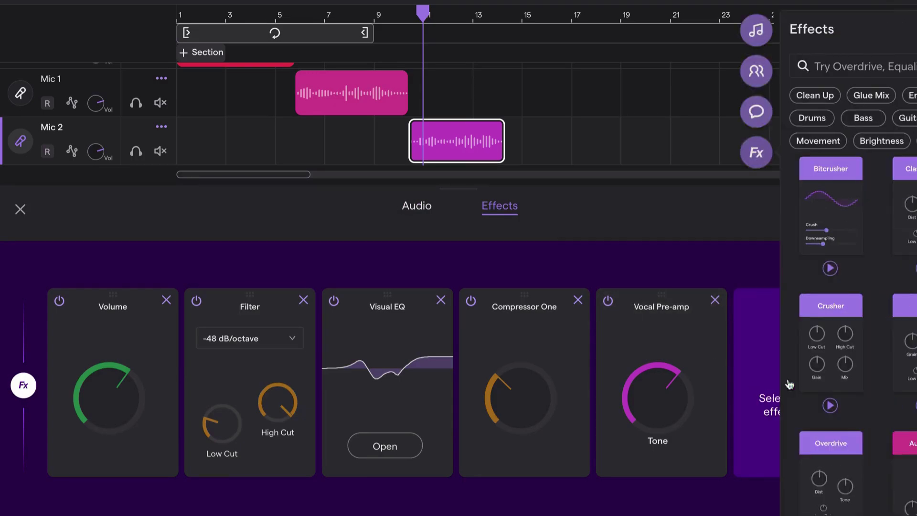
pyautogui.click(707, 66)
pyautogui.write('filter')
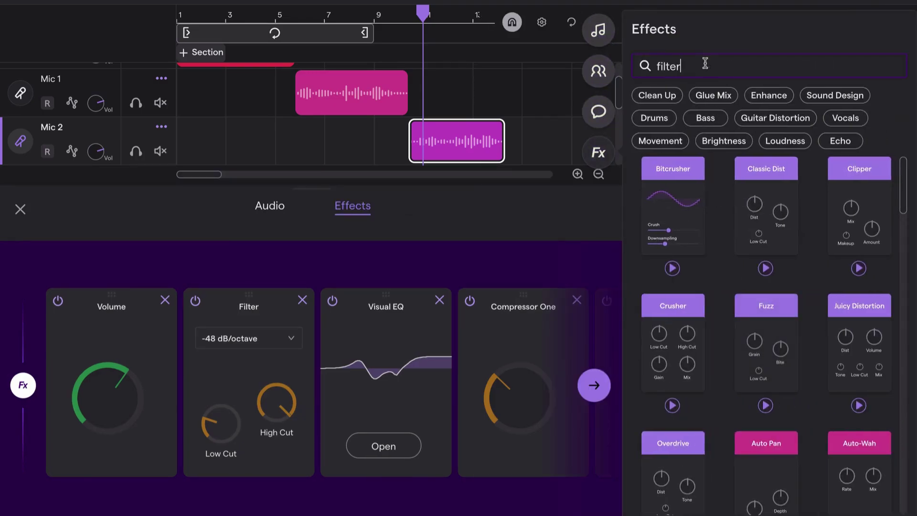
pyautogui.click(681, 205)
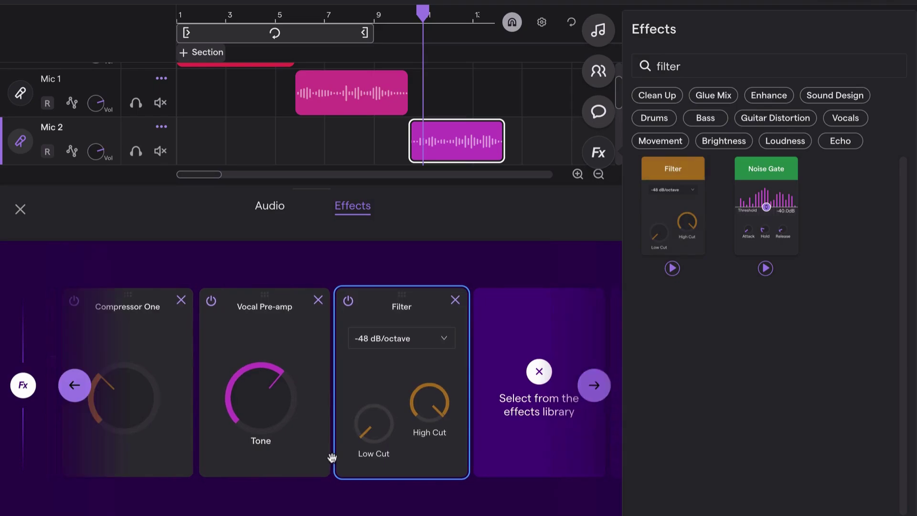
pyautogui.moveTo(364, 431); pyautogui.dragTo(361, 354)
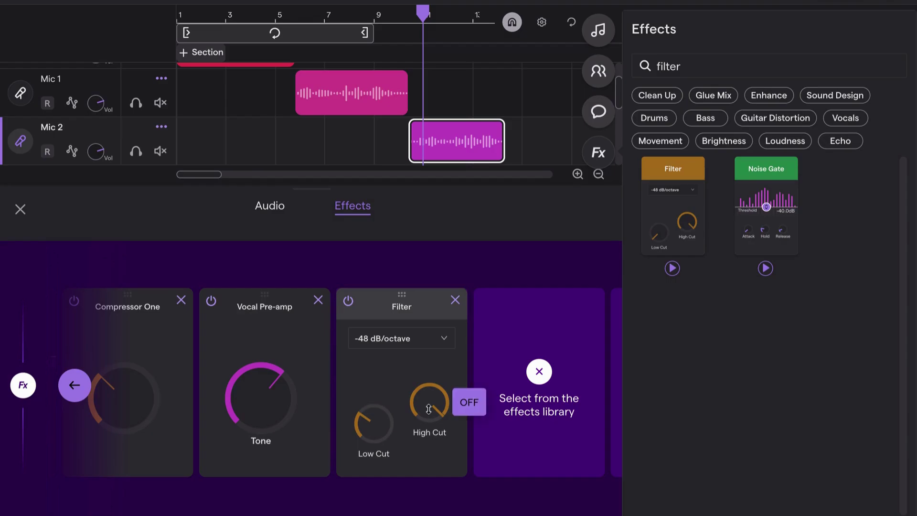
pyautogui.moveTo(428, 407)
pyautogui.mouseDown()
pyautogui.moveTo(427, 421)
pyautogui.moveTo(429, 414)
pyautogui.mouseUp()
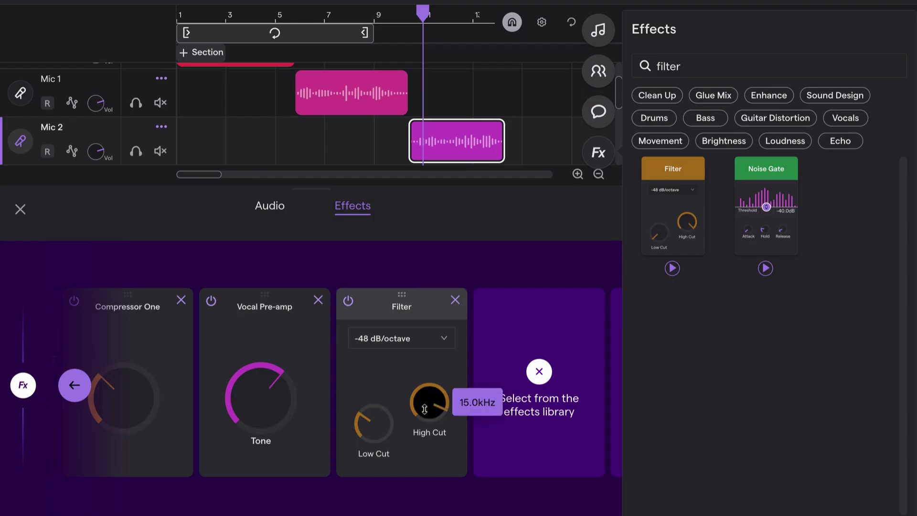
pyautogui.click(599, 38)
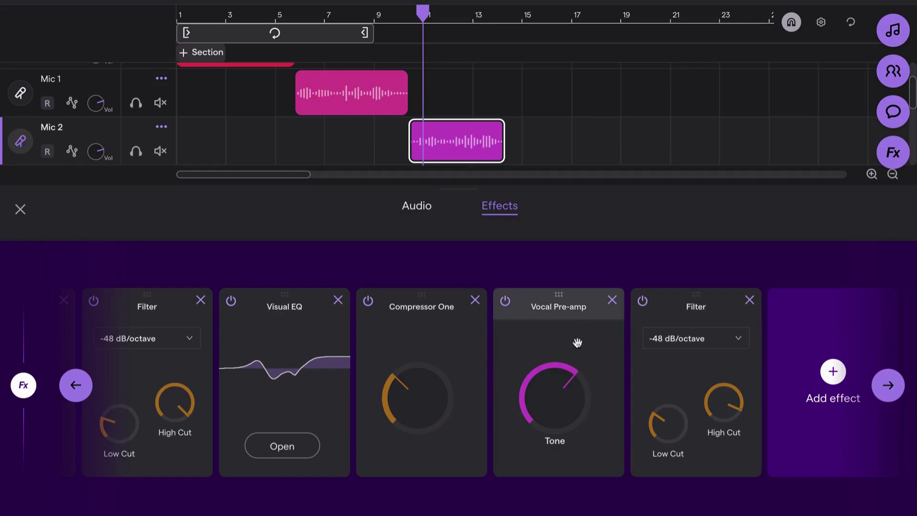
pyautogui.click(20, 208)
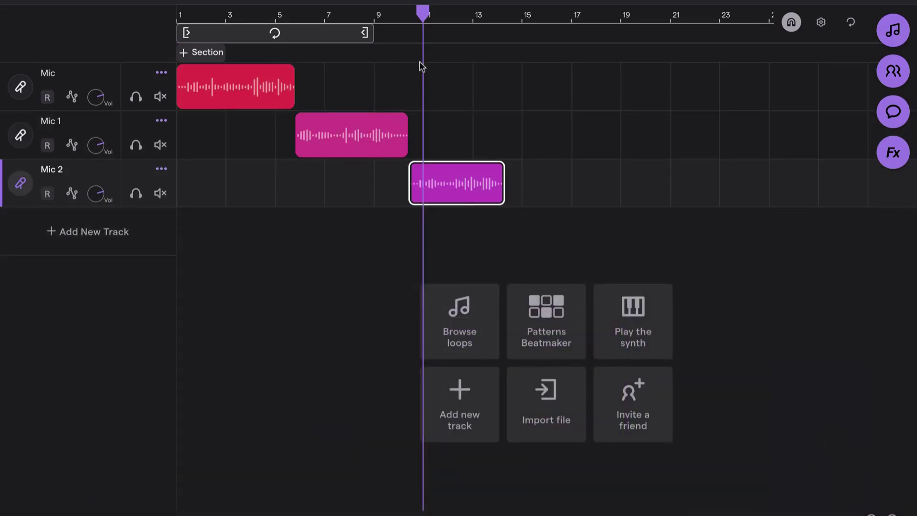